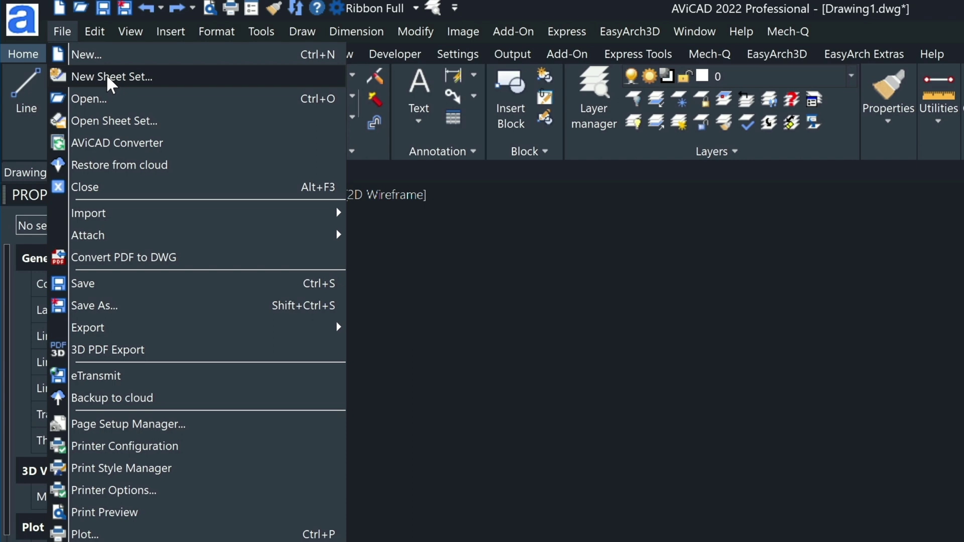
Step: Start a new sheet set from existing drawings and name it New Sheet Set, keeping the Furniture folder as its storage location
left_click(146, 75)
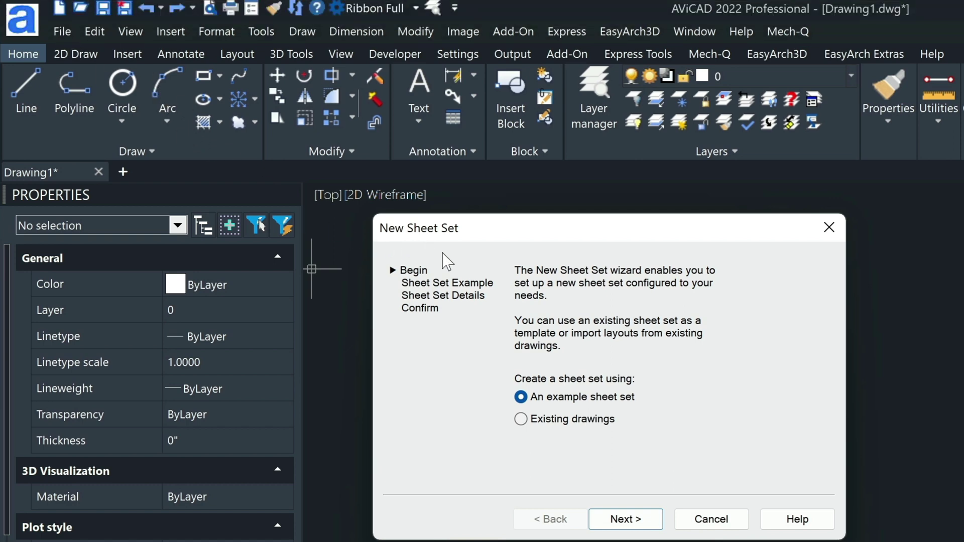
left_click(521, 419)
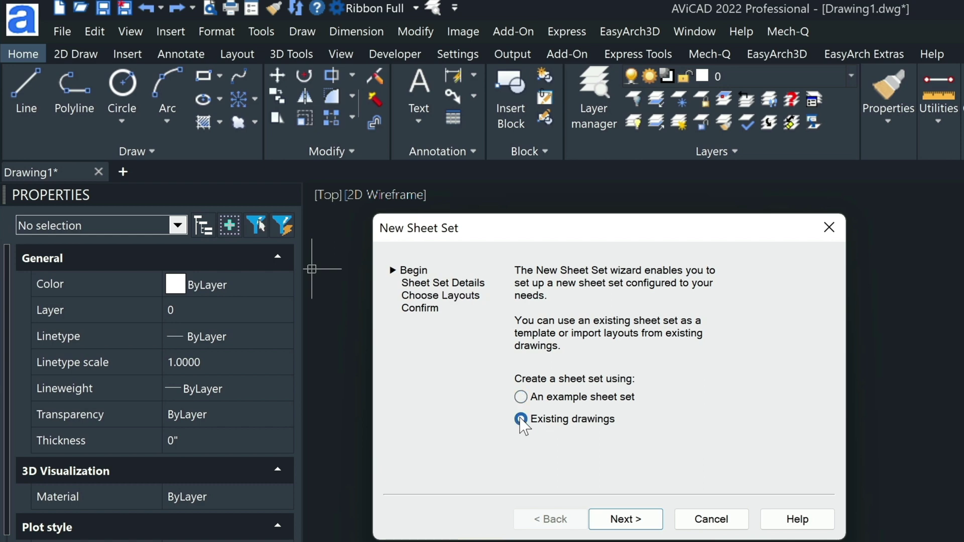
left_click(625, 523)
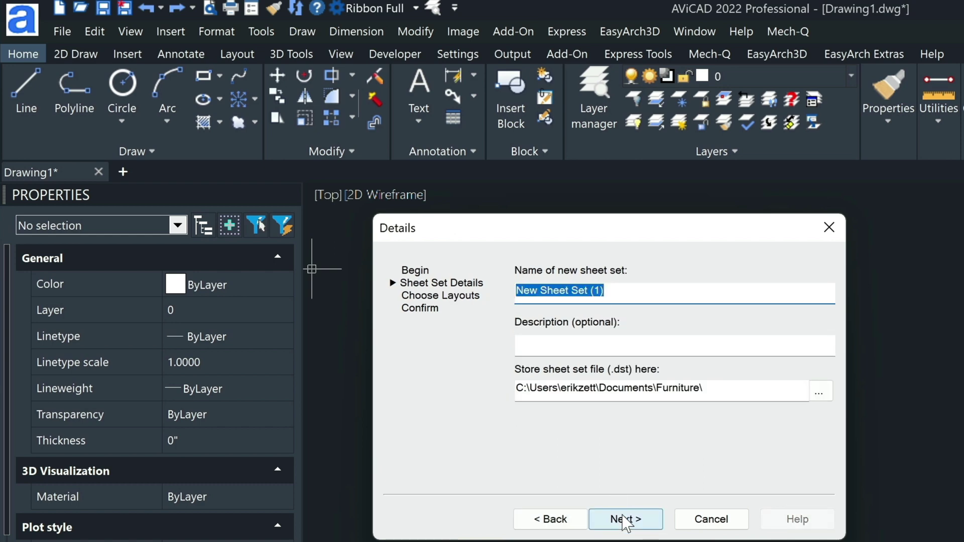
left_click(612, 293)
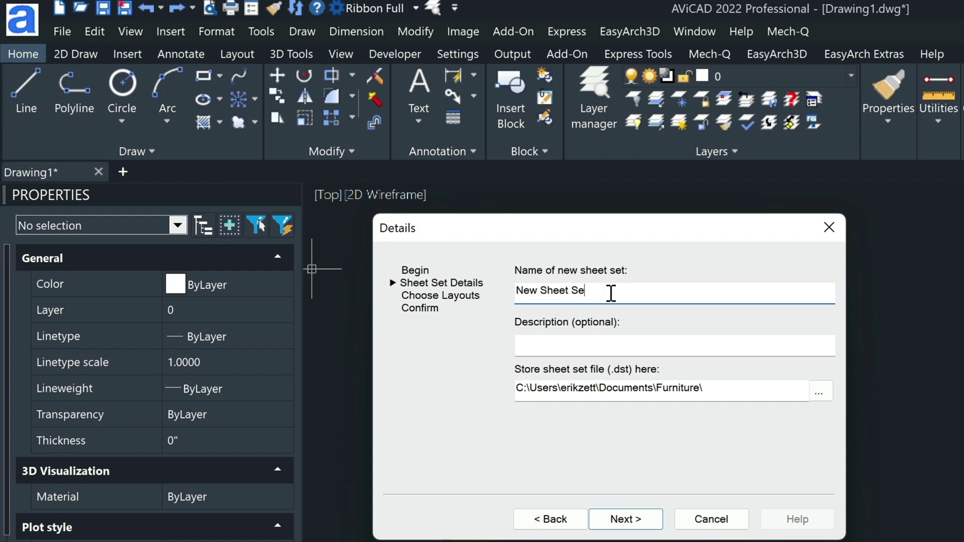
type("heet Set")
left_click(647, 520)
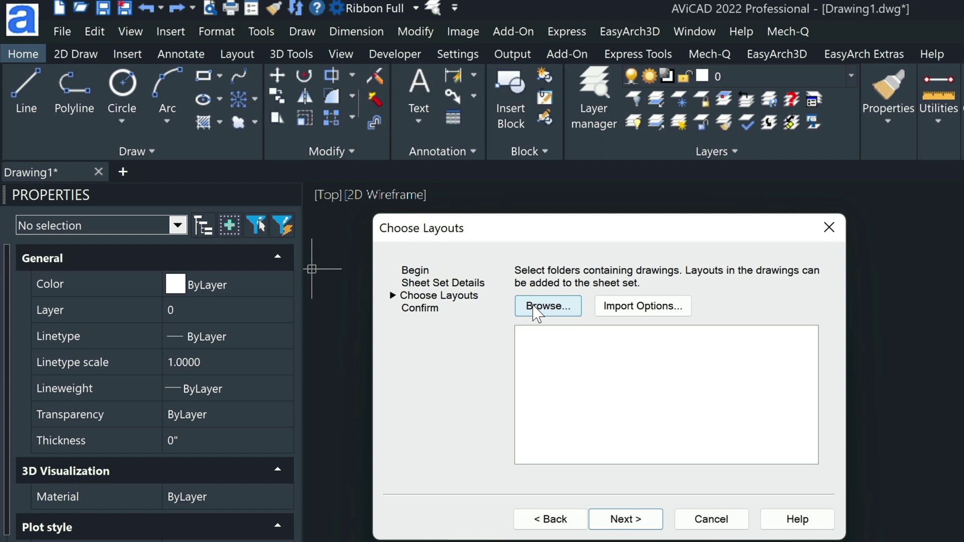
Step: Add all layouts from the drawings in the Documents Furniture folder and finish creating the sheet set
left_click(558, 314)
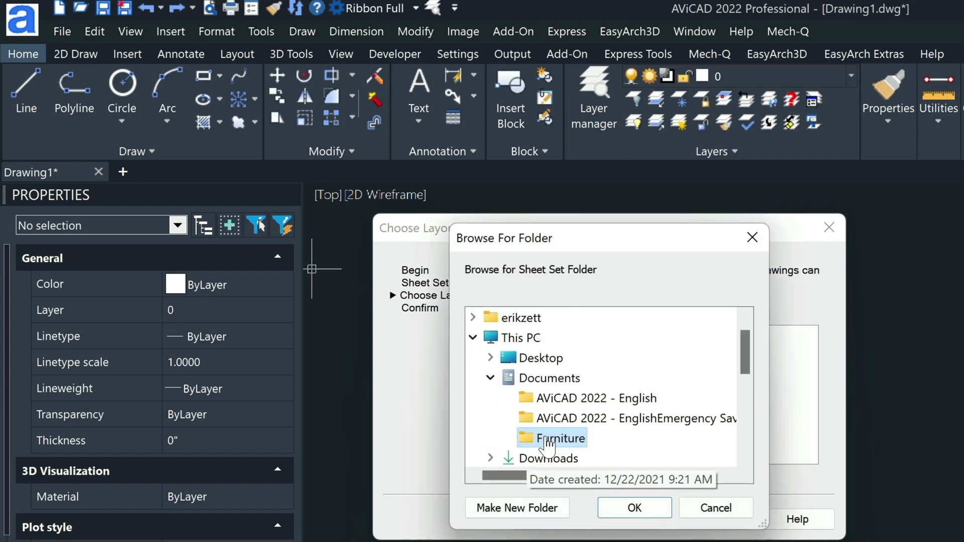
left_click(643, 515)
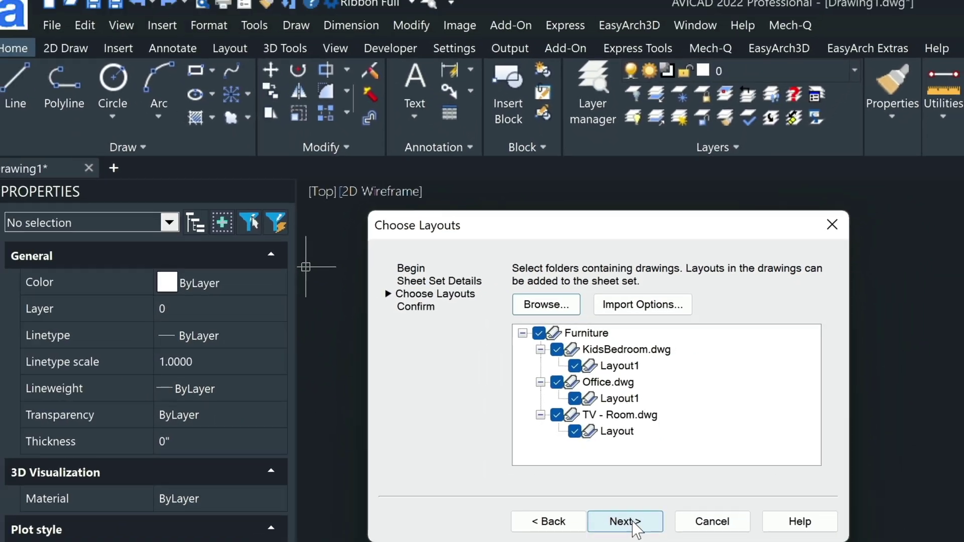
left_click(631, 523)
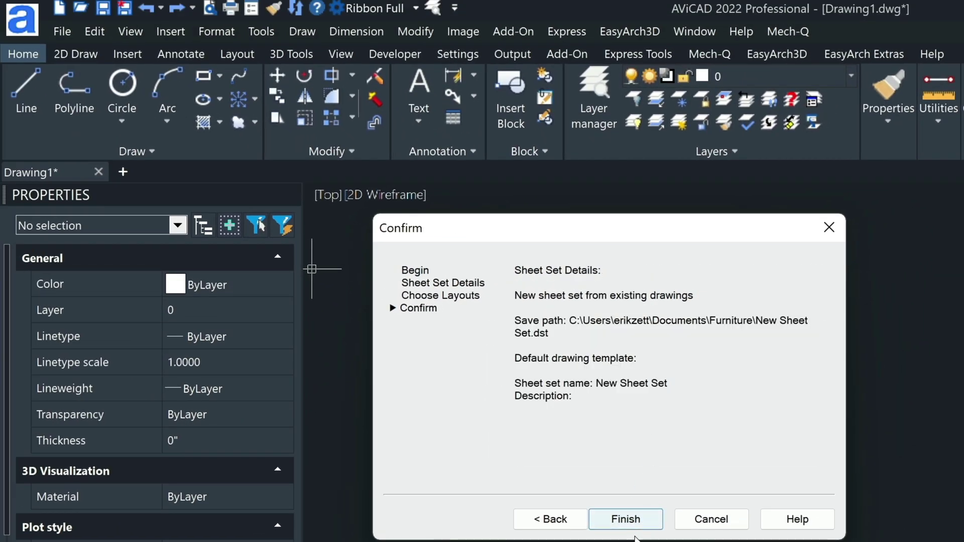
left_click(637, 521)
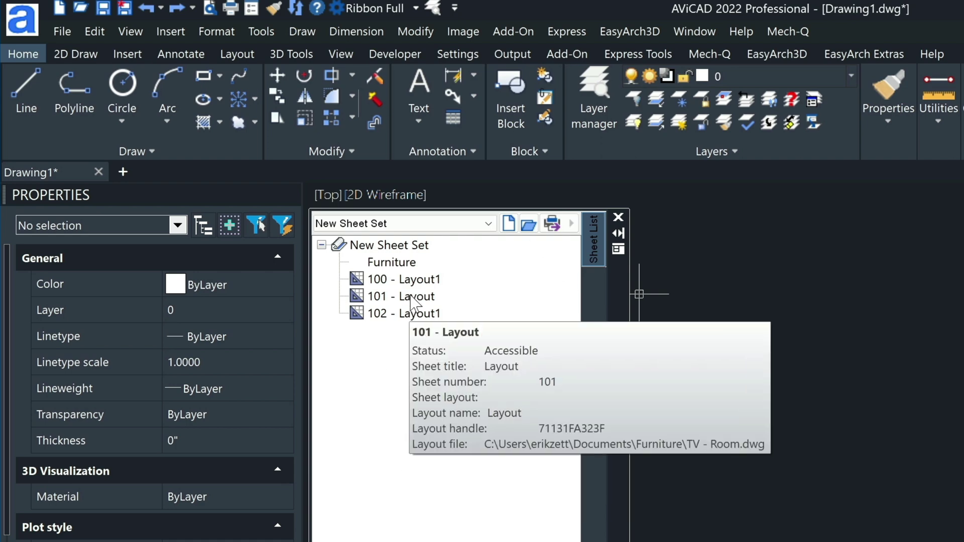
Step: Review the publishing options for New Sheet Set and the details of its listed sheets
left_click(397, 247)
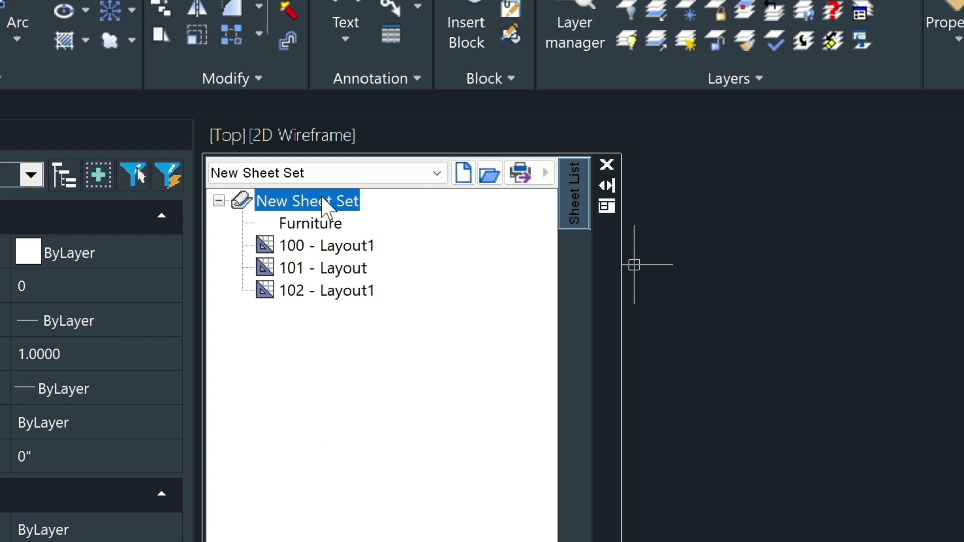
right_click(398, 245)
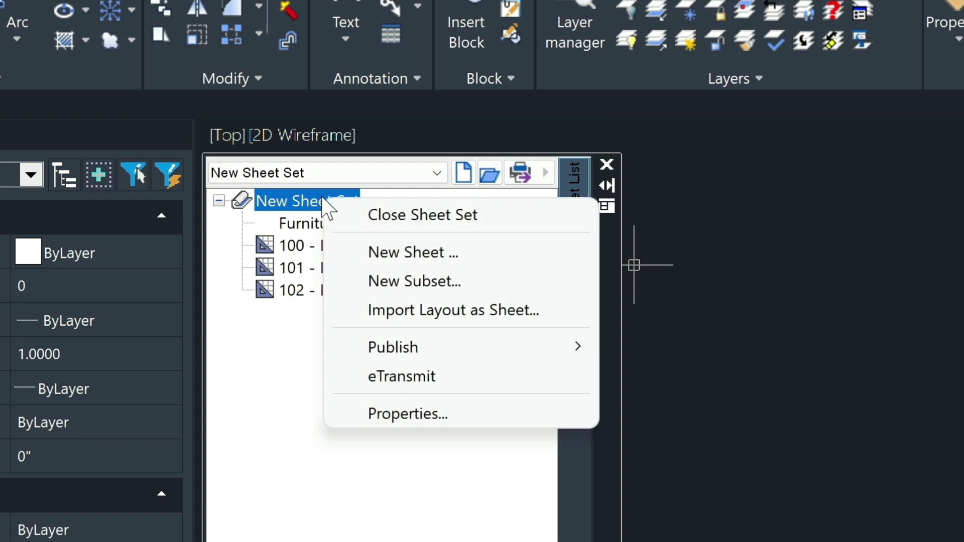
mouse_move(428, 343)
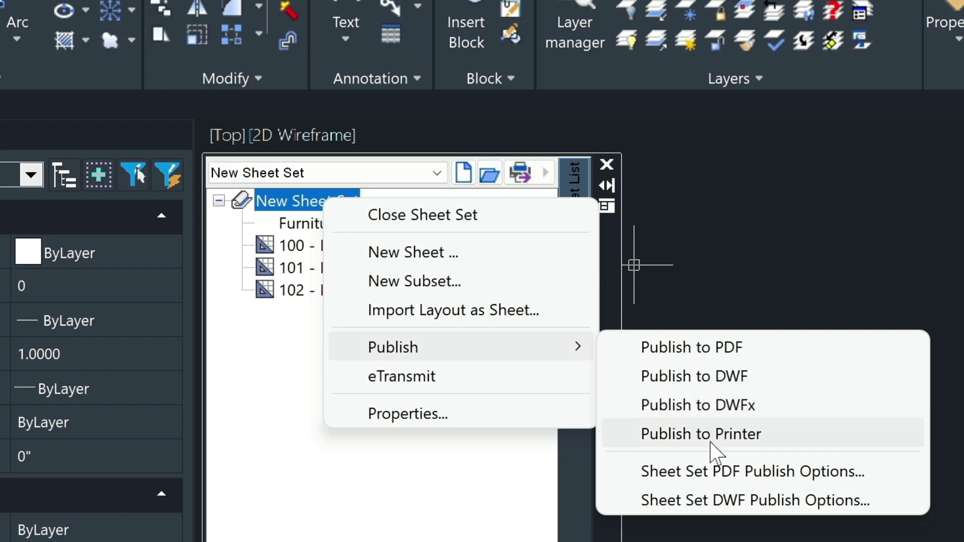
left_click(281, 354)
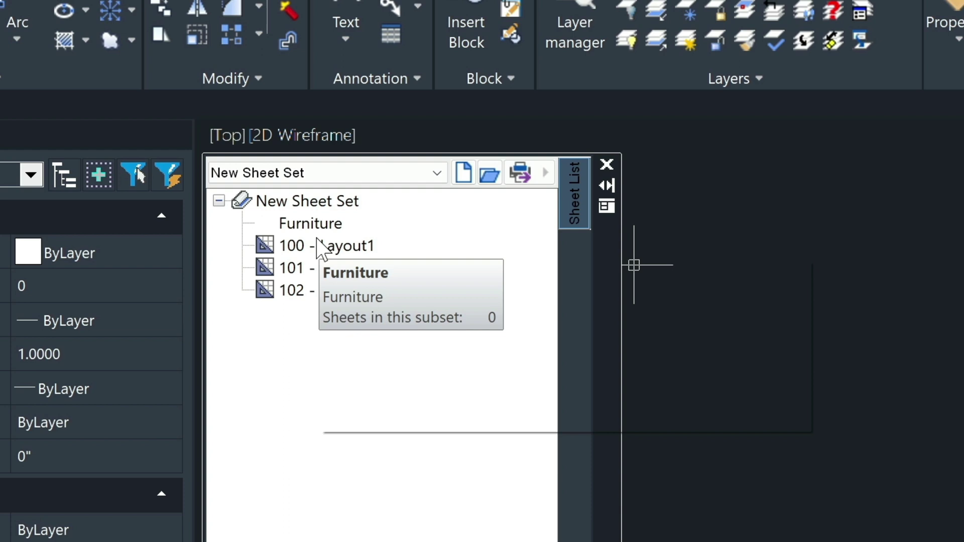
mouse_move(322, 296)
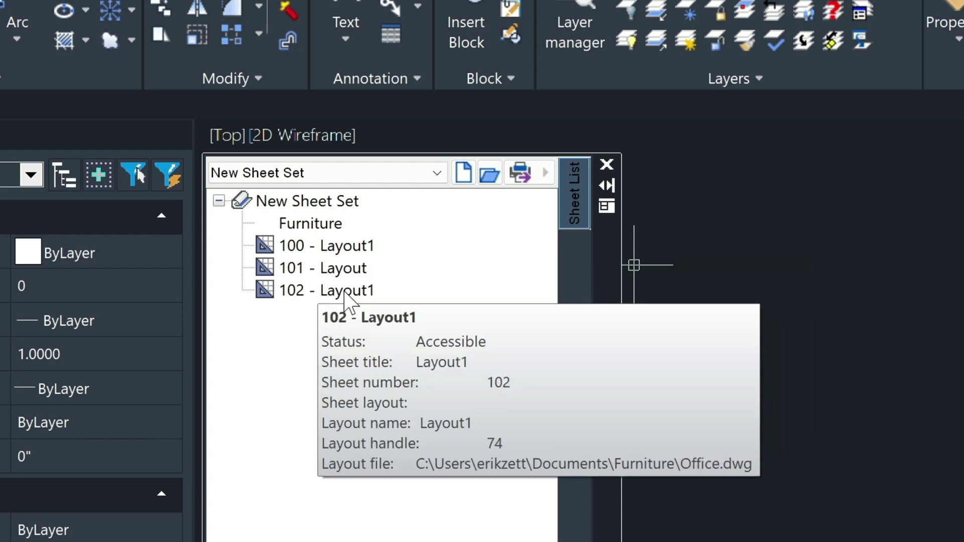
Step: Publish the whole New Sheet Set to a PDF named Test Plot in the Furniture folder
left_click(312, 202)
right_click(312, 203)
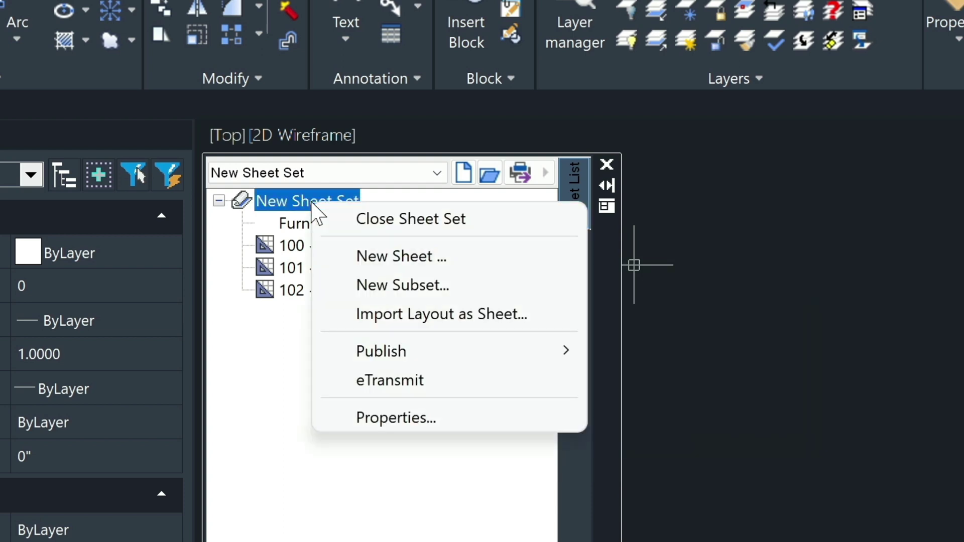
mouse_move(541, 345)
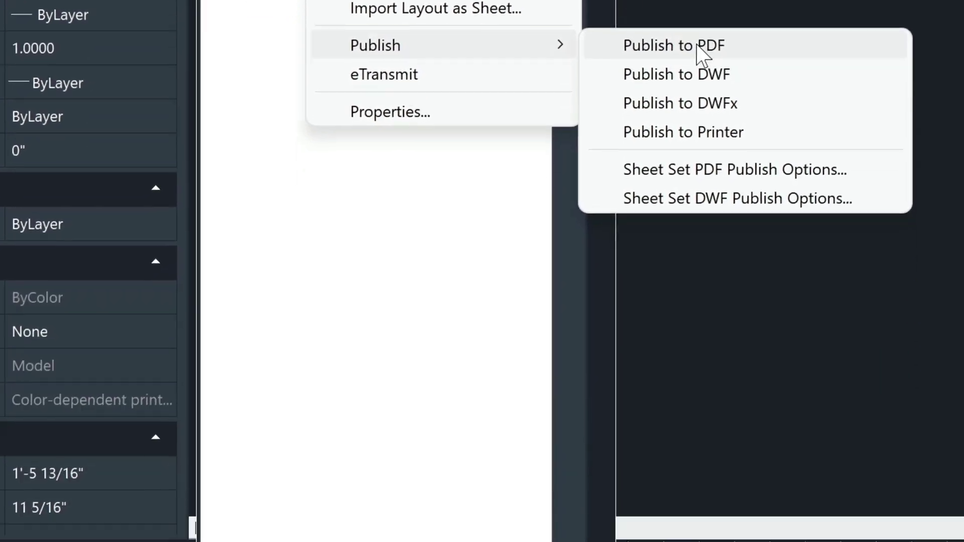
left_click(698, 354)
key("BackSpace")
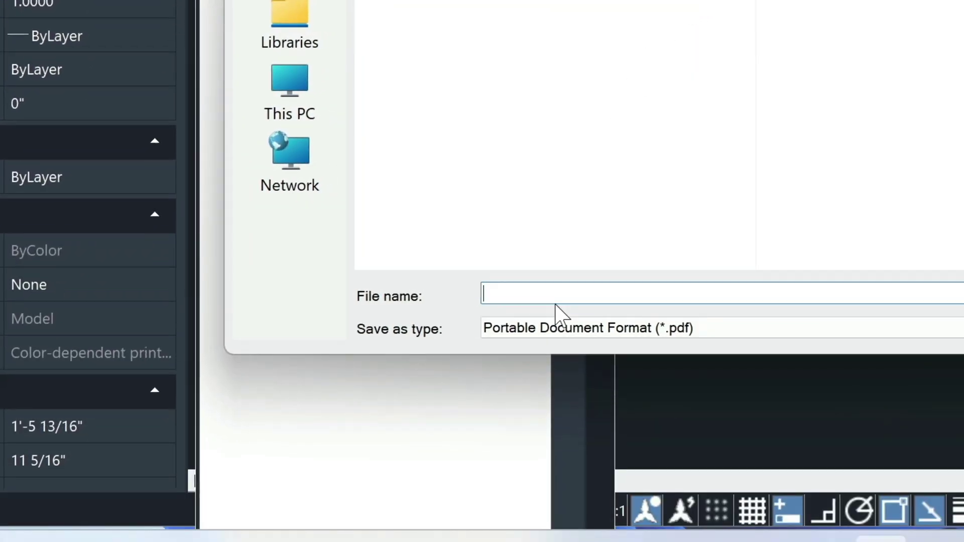
type("Test Plot")
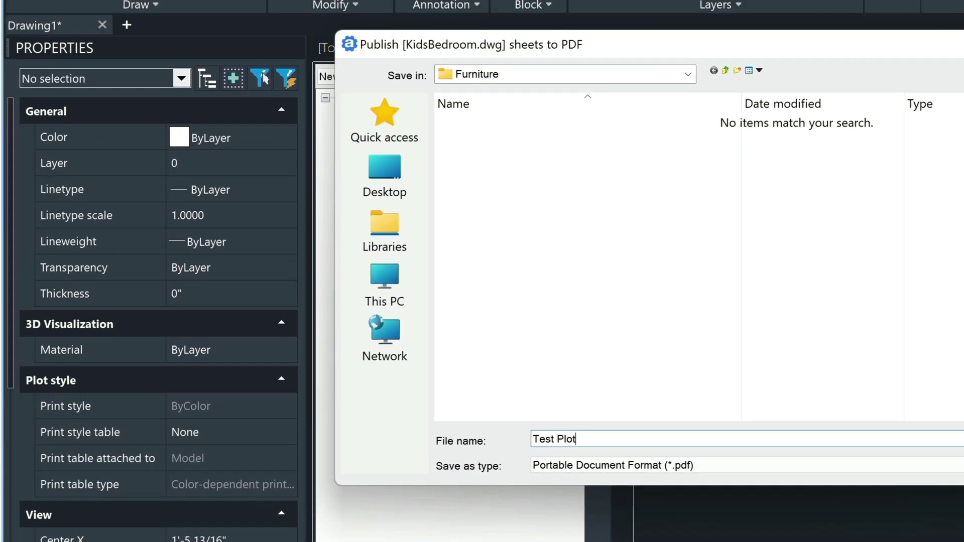
key("Return")
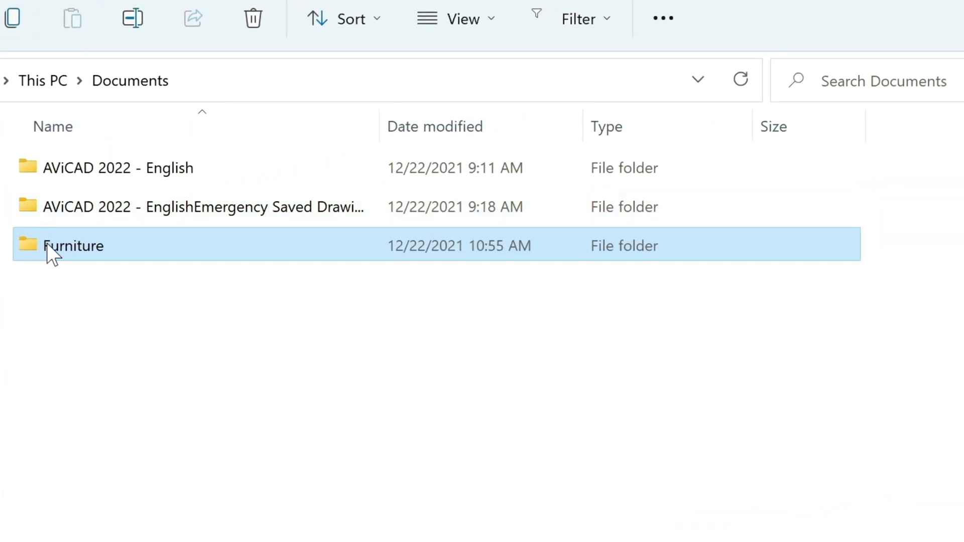
Step: Open the published PDF from the Furniture folder, reduce its display size and look through all its pages
double_click(48, 248)
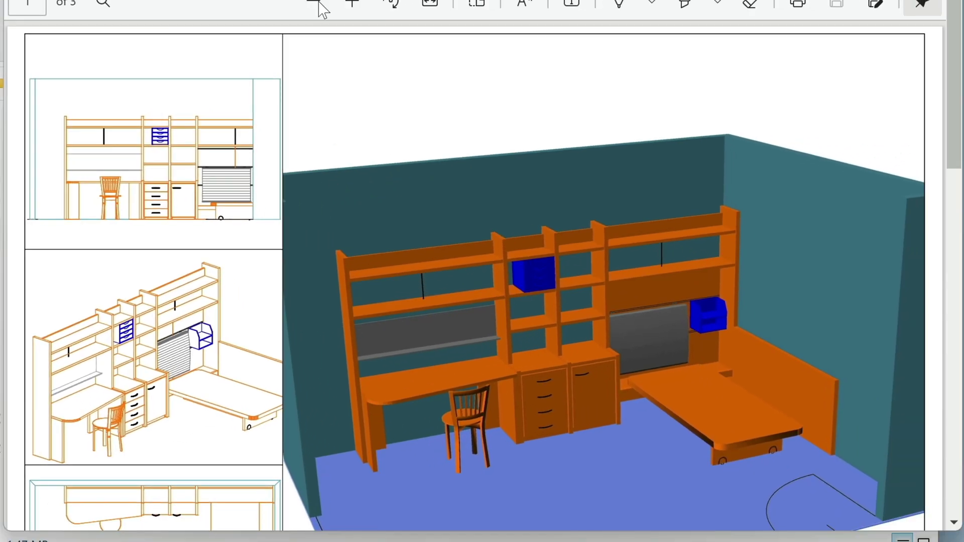
left_click(315, 4)
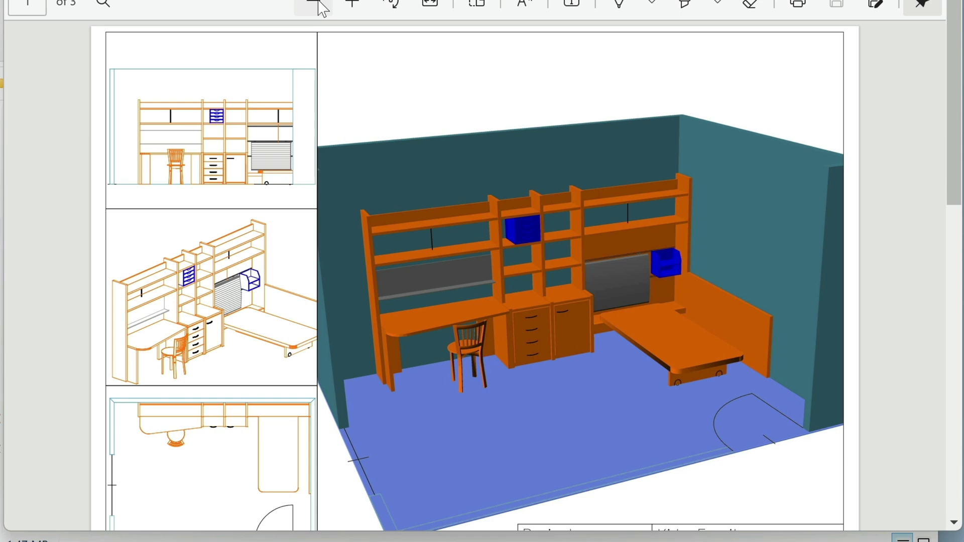
left_click(315, 4)
scroll(378, 201, "down", 8)
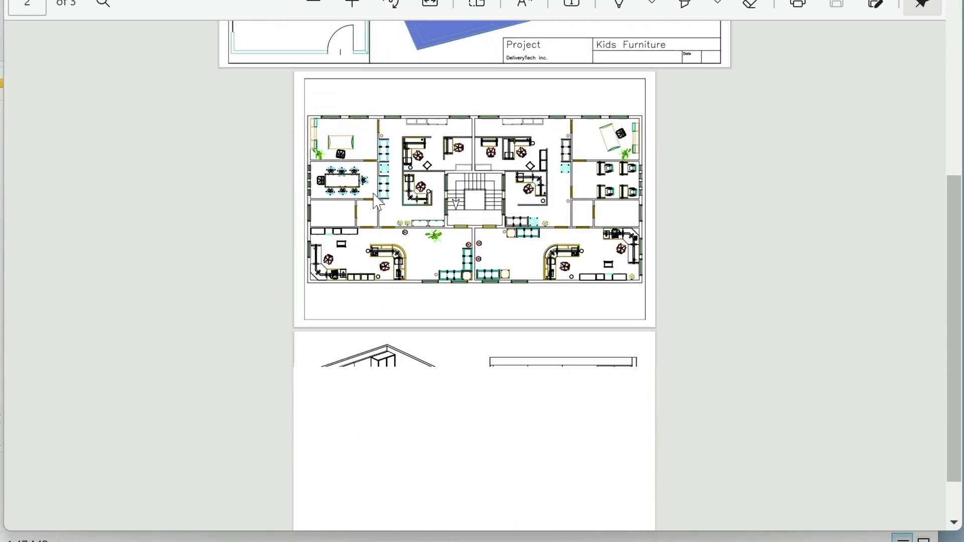
scroll(378, 201, "down", 2)
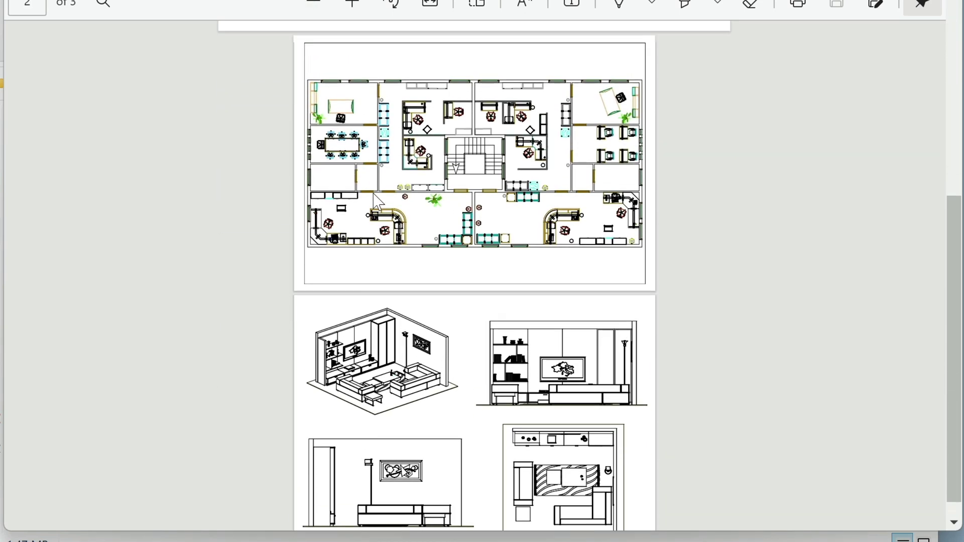
scroll(377, 201, "up", 5)
scroll(378, 202, "up", 2)
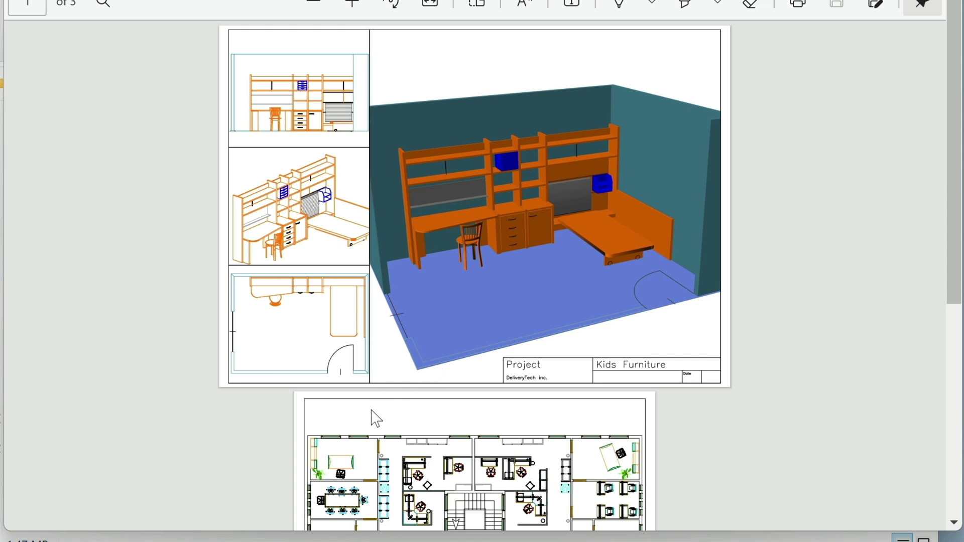
scroll(372, 415, "down", 2)
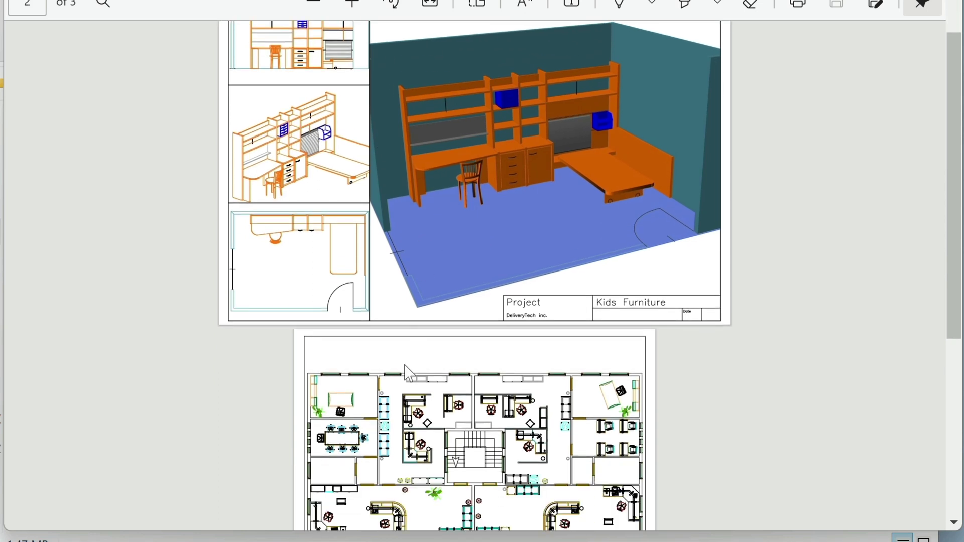
scroll(407, 373, "up", 2)
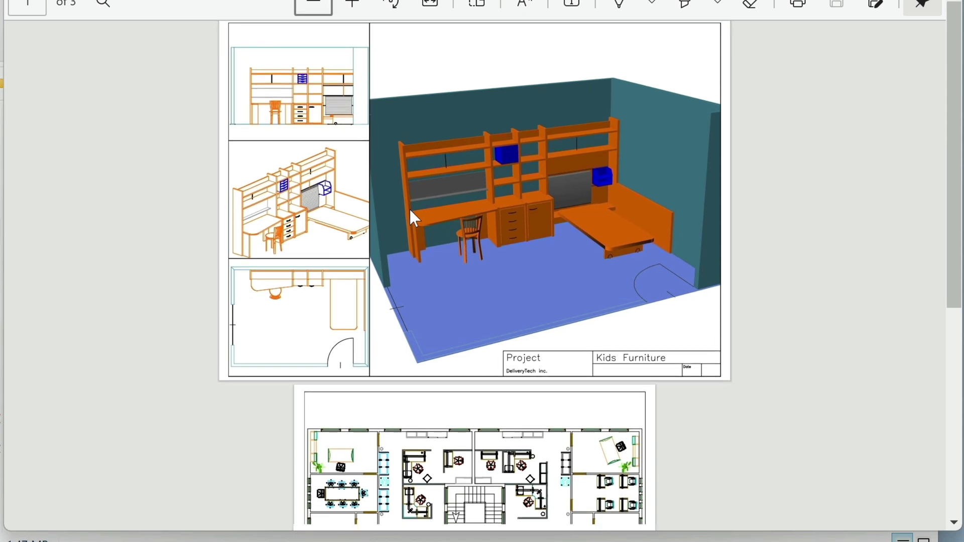
scroll(410, 210, "down", 1)
scroll(410, 211, "down", 2)
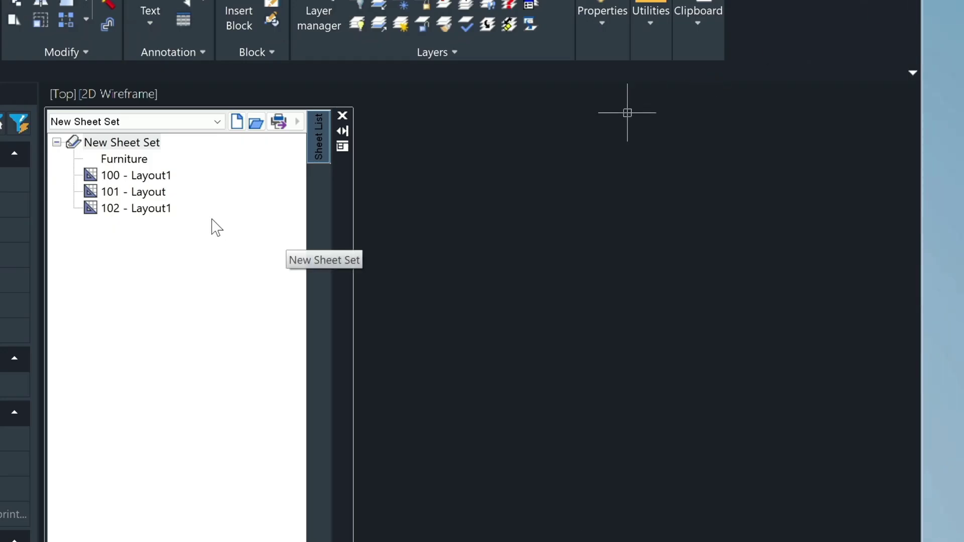
Step: Check the commands available for sheet 100 - Layout1 and view the saved sheet set files in the Furniture folder
left_click(141, 177)
right_click(142, 186)
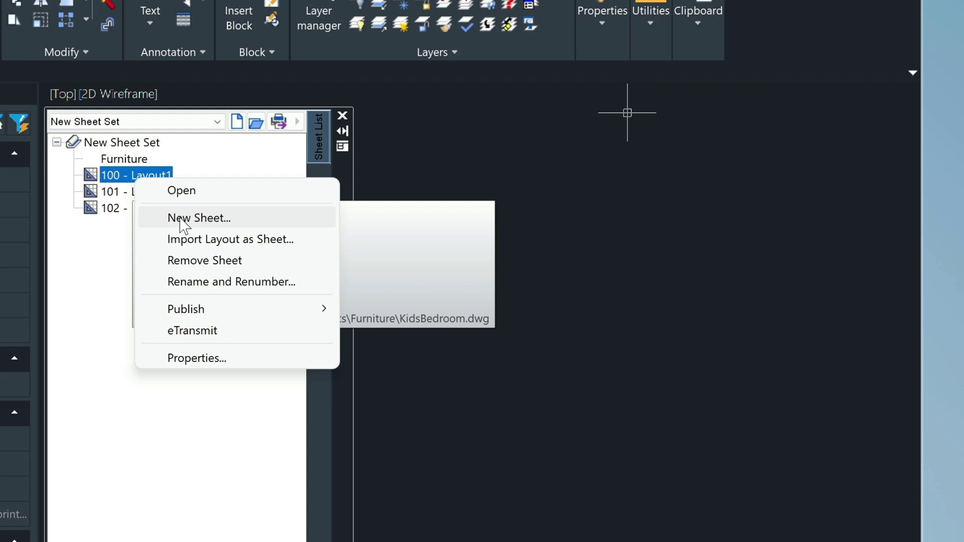
left_click(255, 127)
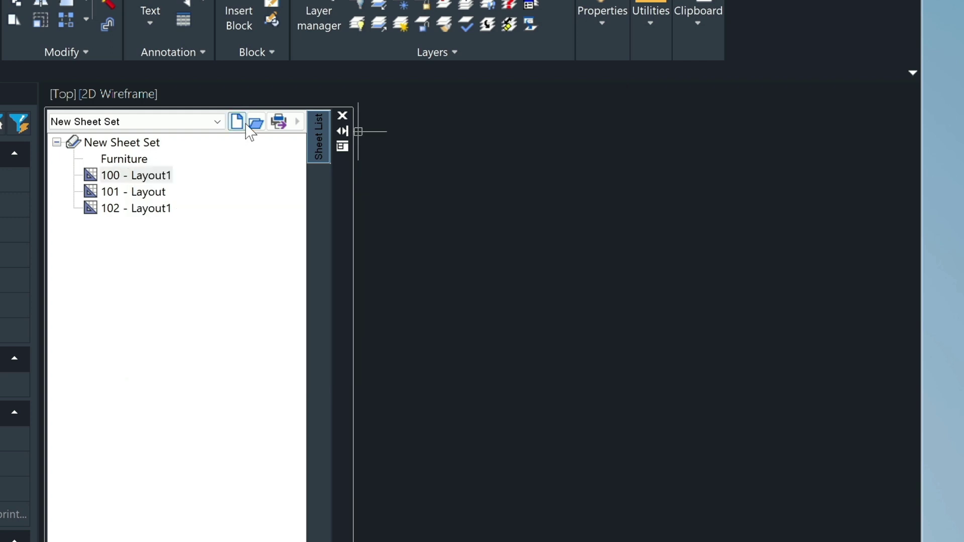
left_click(256, 123)
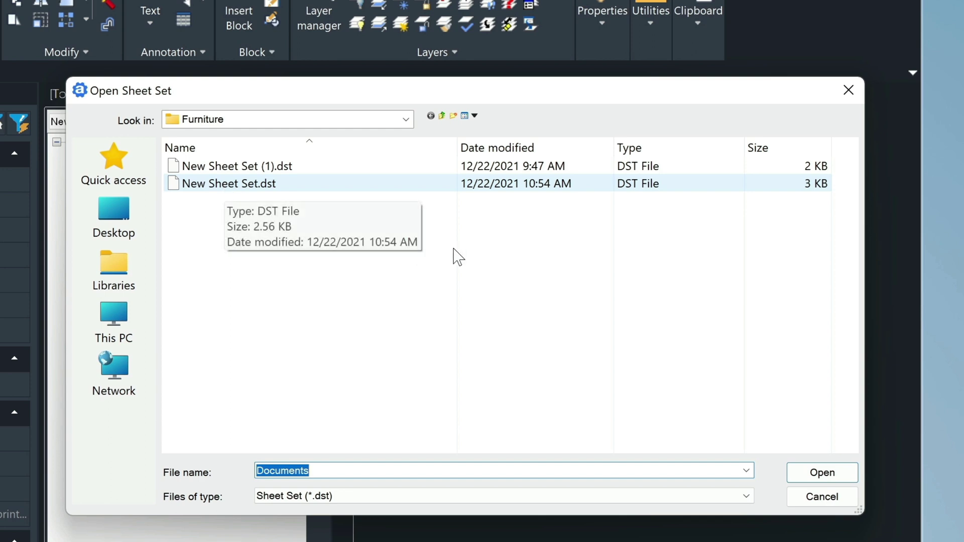
left_click(849, 90)
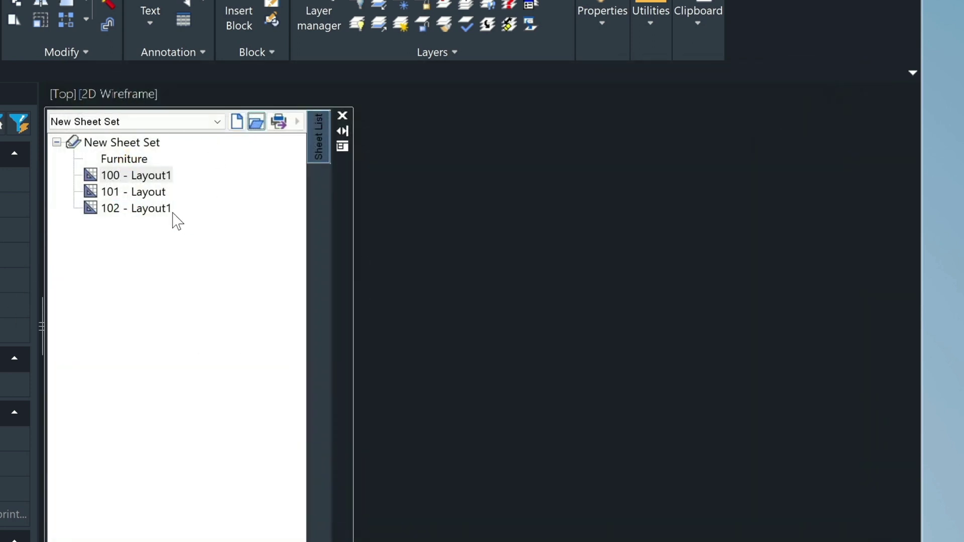
Step: Move sheet 102 - Layout1 above sheet 101 - Layout in the sheet set
left_click_drag(113, 212, 114, 199)
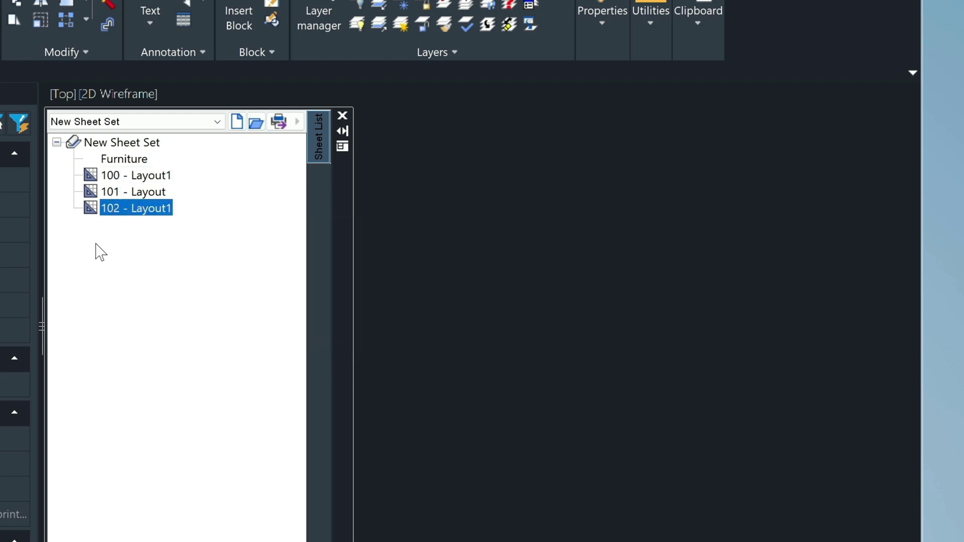
left_click(168, 240)
mouse_move(149, 210)
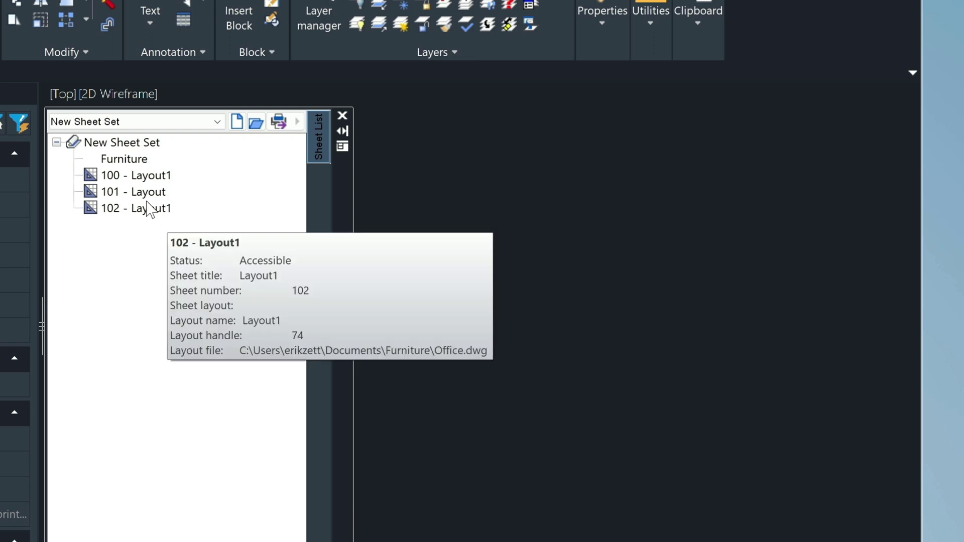
left_click_drag(120, 216, 127, 188)
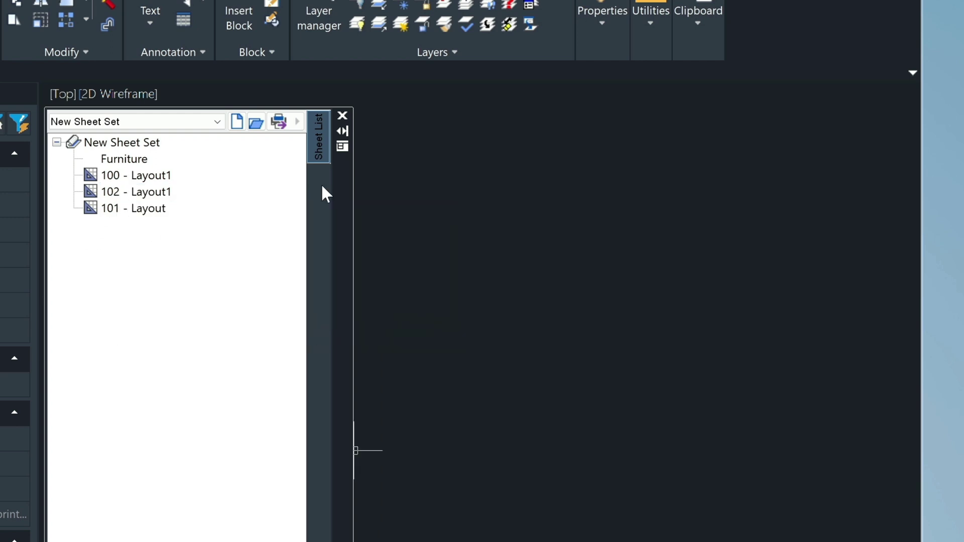
Step: Dock the Sheet Set Manager using Dock to Left, reveal its collapsed sheet list, and close the manager
right_click(336, 184)
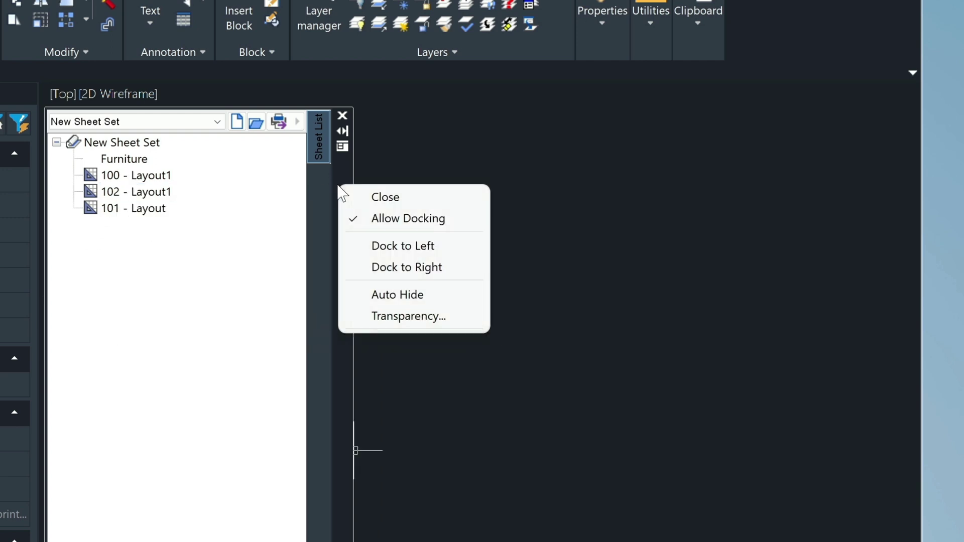
left_click(467, 279)
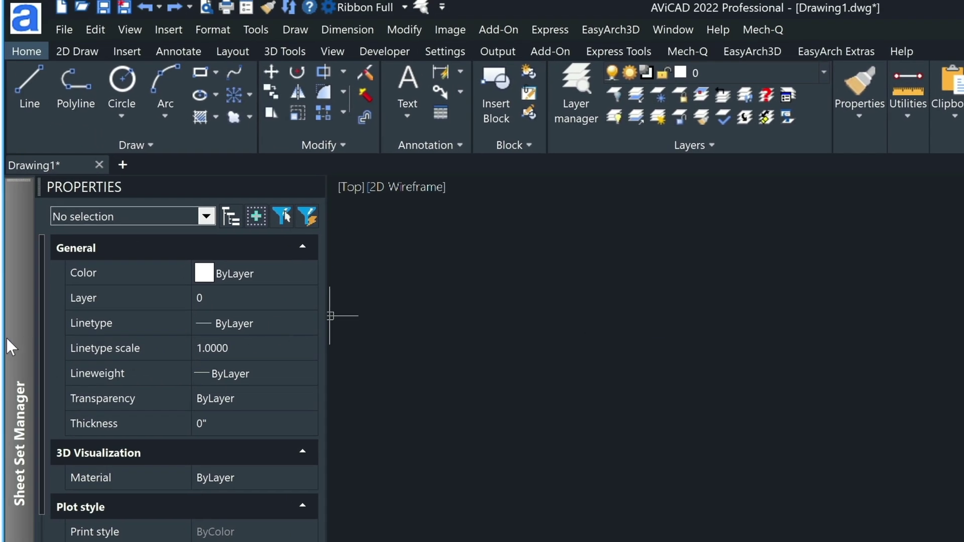
mouse_move(20, 355)
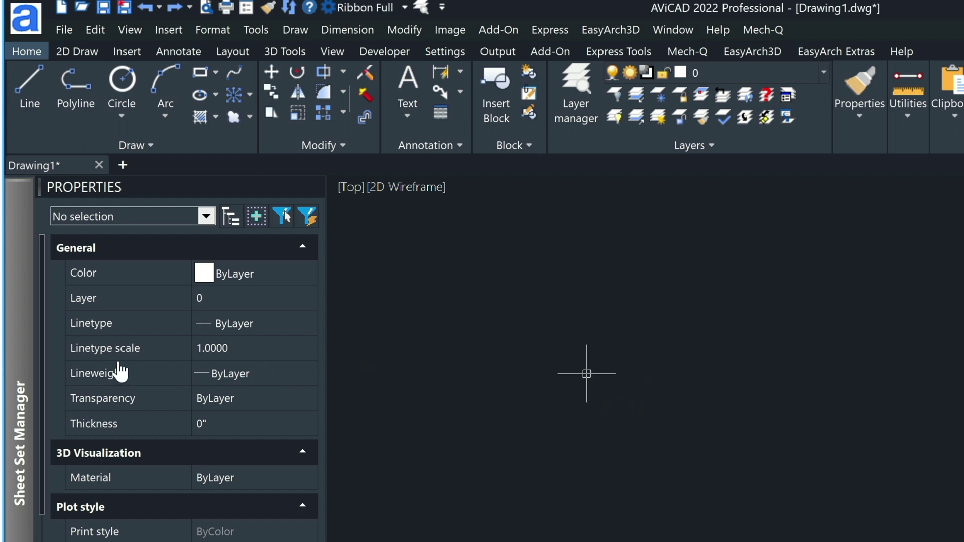
mouse_move(27, 375)
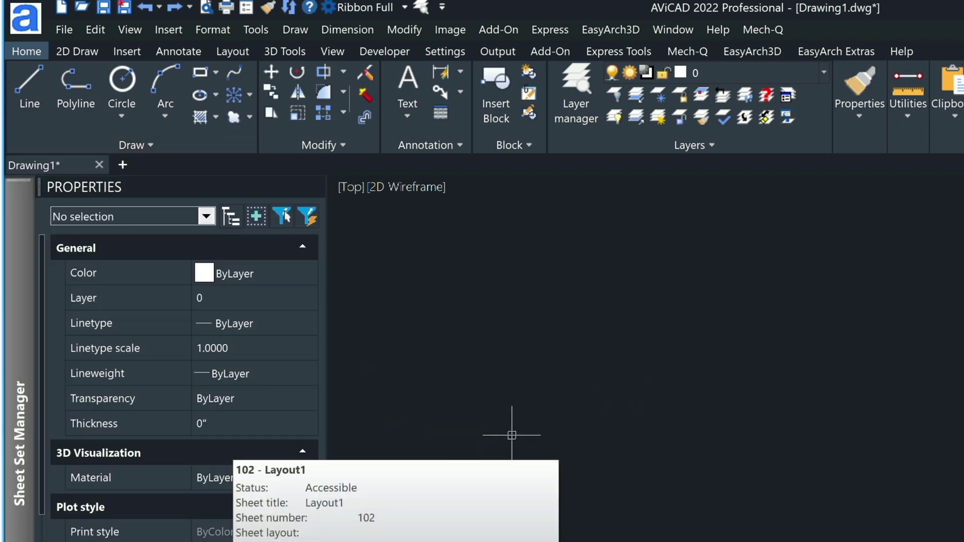
mouse_move(7, 254)
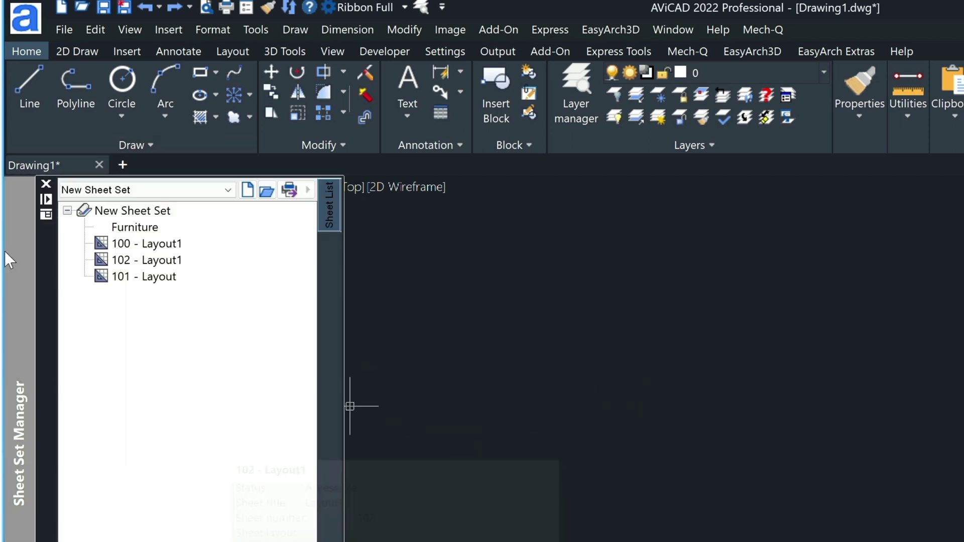
left_click(47, 187)
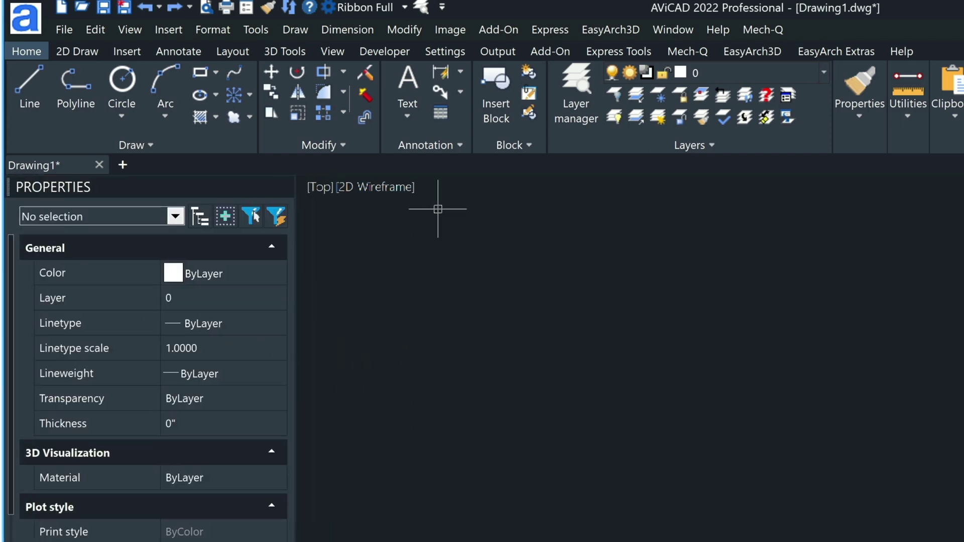